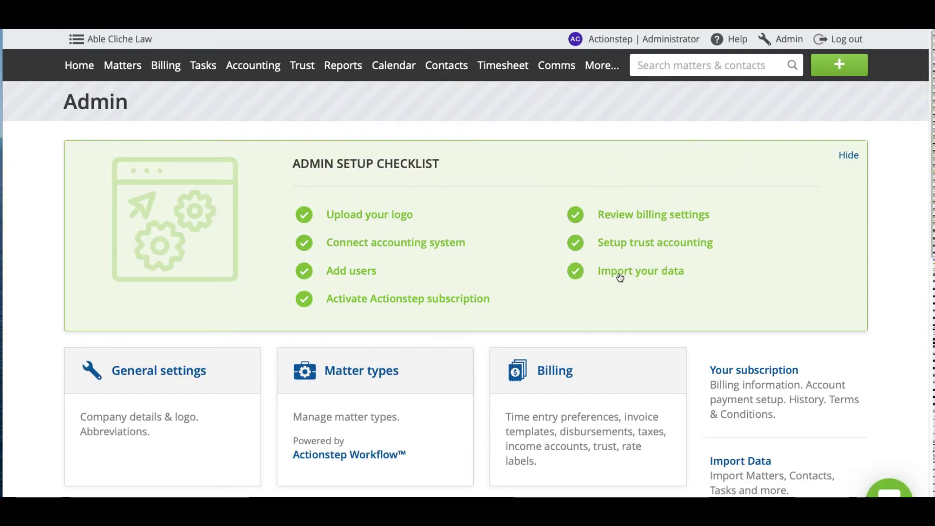
Start a new custom list in the contact list views of the custom list view administration.
{"action": "scroll", "coordinate": [596, 307], "scroll_direction": "down", "scroll_amount": 8}
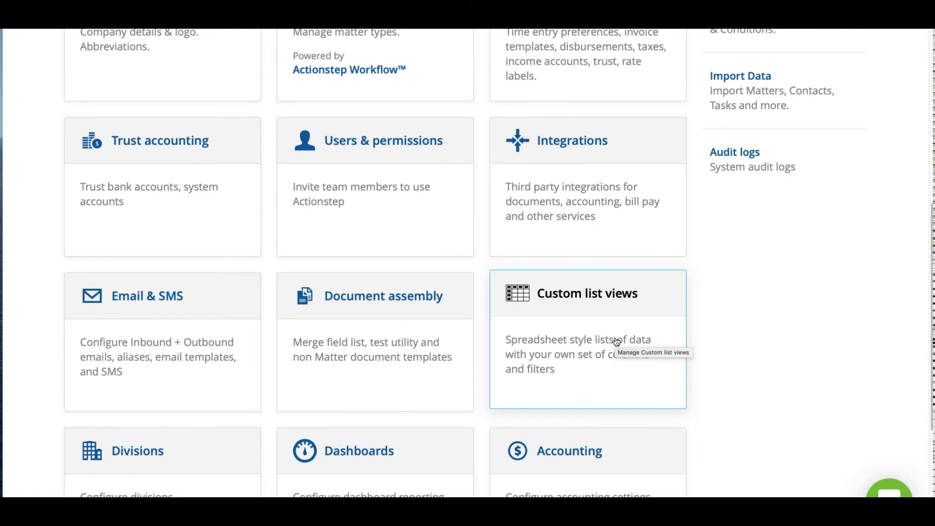
{"action": "left_click", "coordinate": [615, 341]}
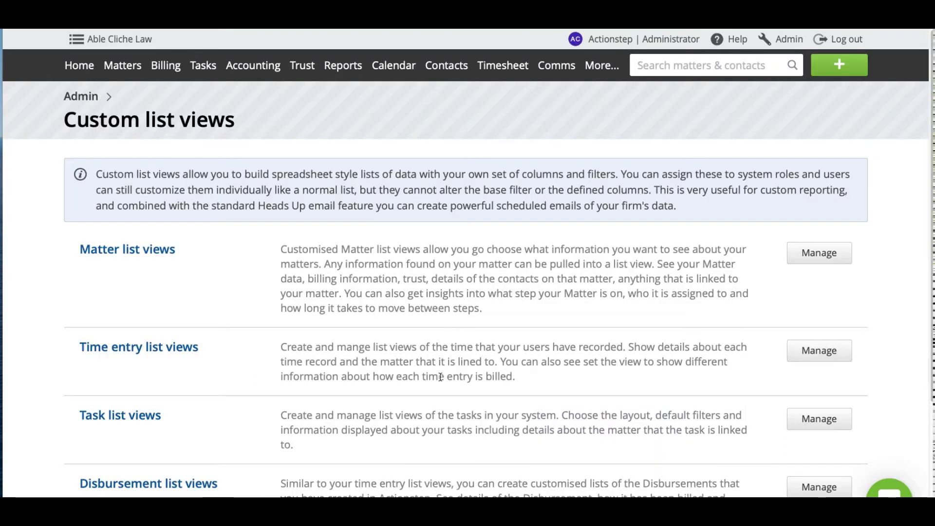
{"action": "scroll", "coordinate": [440, 375], "scroll_direction": "down", "scroll_amount": 3}
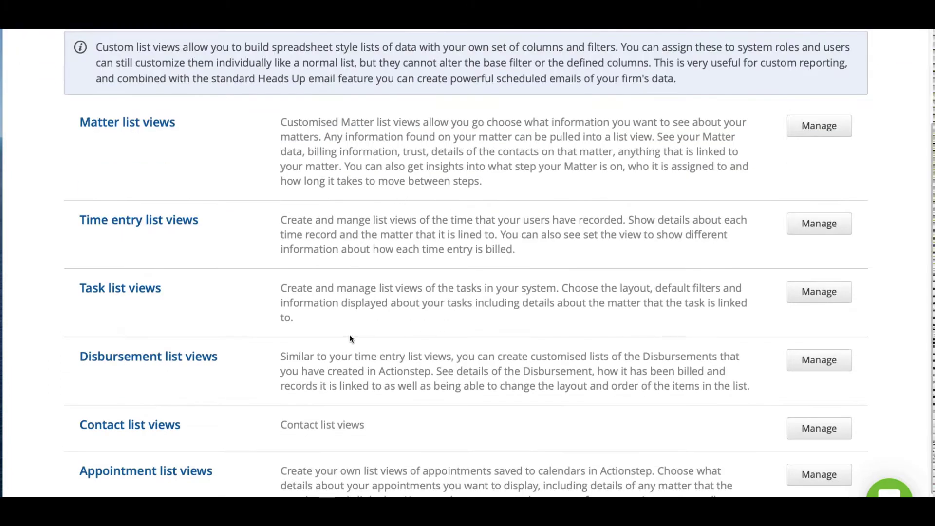
{"action": "scroll", "coordinate": [349, 341], "scroll_direction": "down", "scroll_amount": 1}
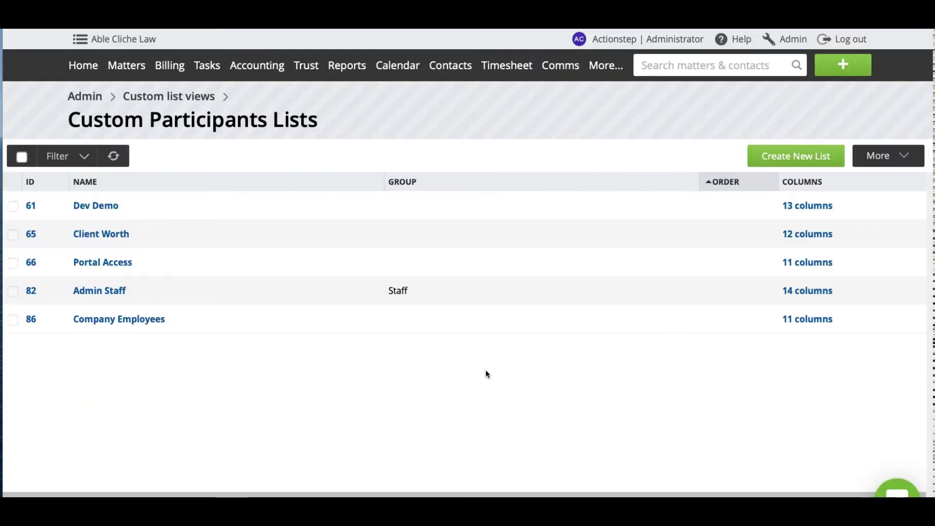
{"action": "left_click", "coordinate": [796, 155]}
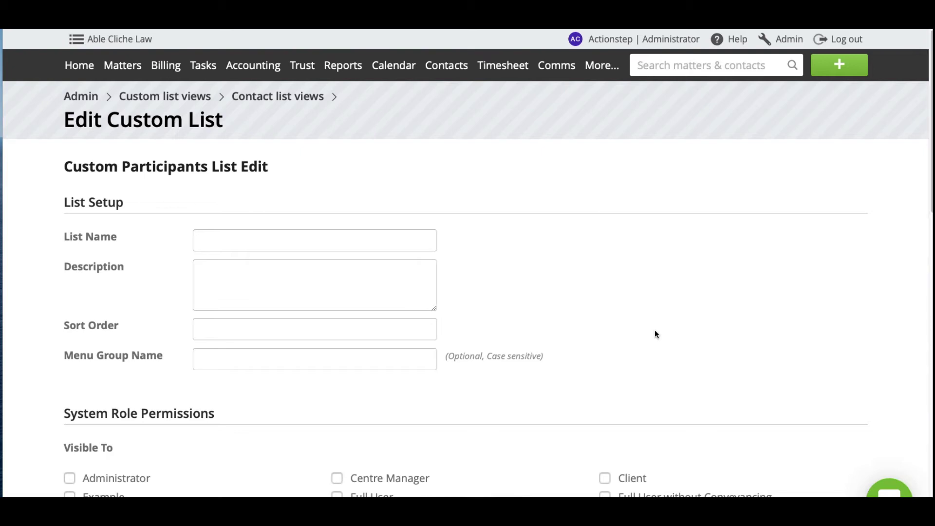
Name the new contact list "Clients - Newsletter".
{"action": "left_click", "coordinate": [331, 243]}
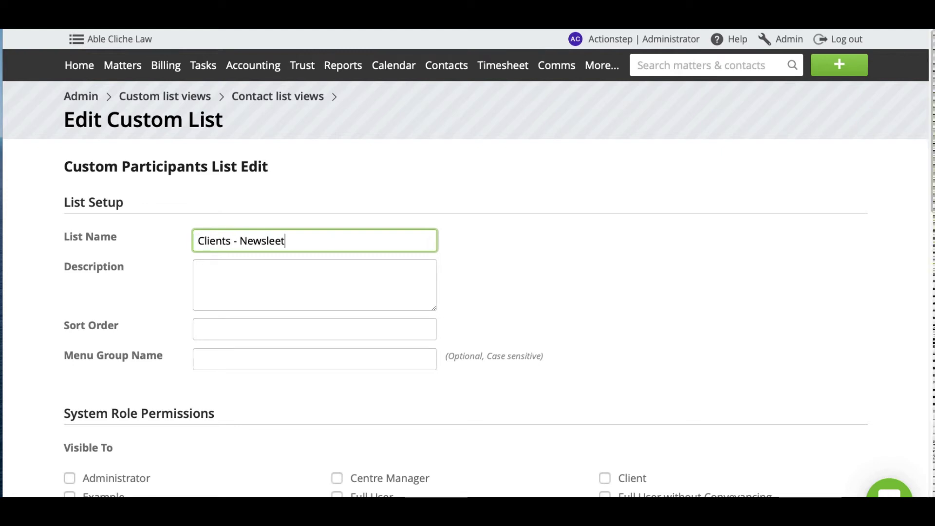
{"action": "key", "text": "BackSpace"}
{"action": "key", "text": "BackSpace"}
{"action": "key", "text": "BackSpace"}
{"action": "key", "text": "BackSpace"}
{"action": "key", "text": "BackSpace"}
{"action": "type", "text": "tter"}
{"action": "left_click", "coordinate": [322, 276]}
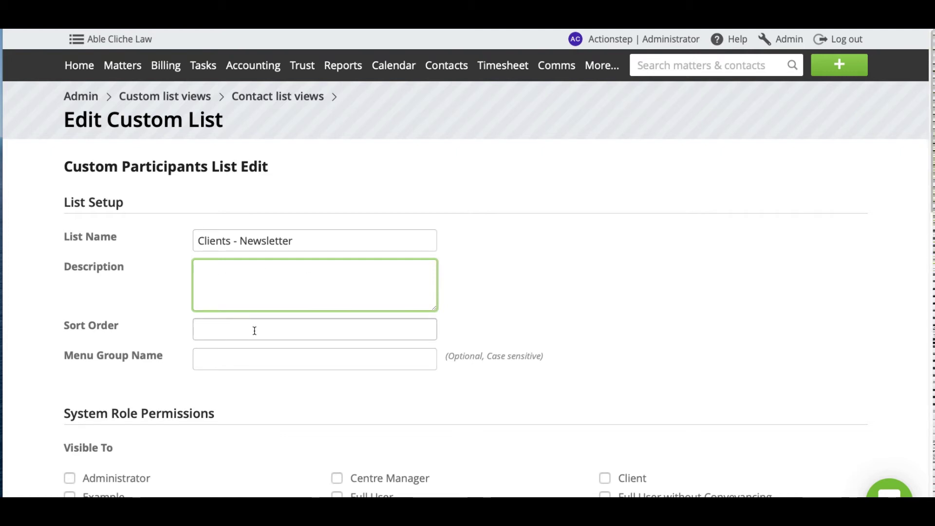
Make the list visible to the Administrator role and save it with all locked filters left empty.
{"action": "scroll", "coordinate": [239, 413], "scroll_direction": "down", "scroll_amount": 1}
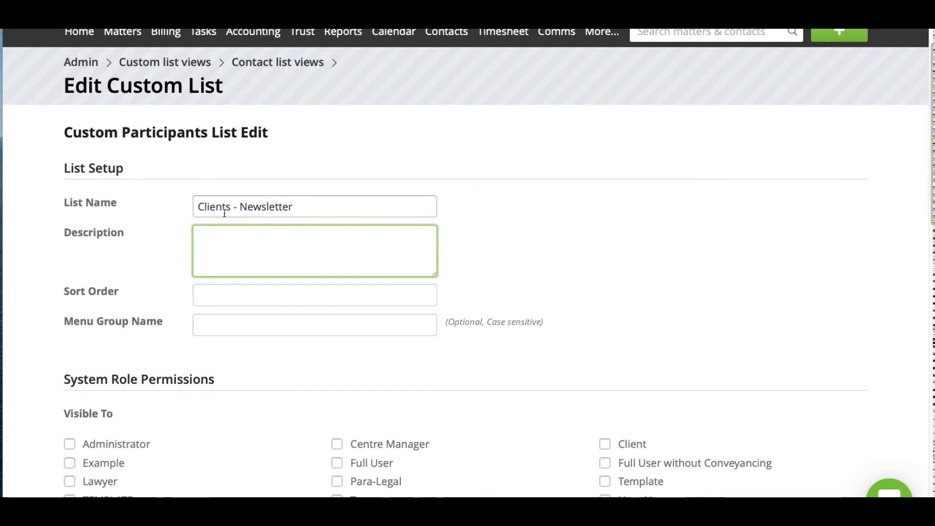
{"action": "scroll", "coordinate": [224, 212], "scroll_direction": "up", "scroll_amount": 1}
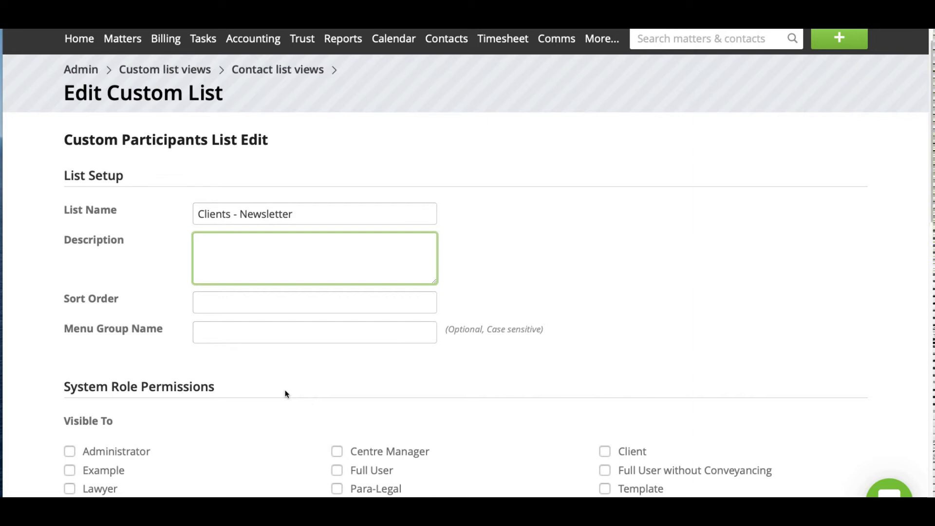
{"action": "scroll", "coordinate": [285, 394], "scroll_direction": "down", "scroll_amount": 2}
{"action": "left_click", "coordinate": [73, 372]}
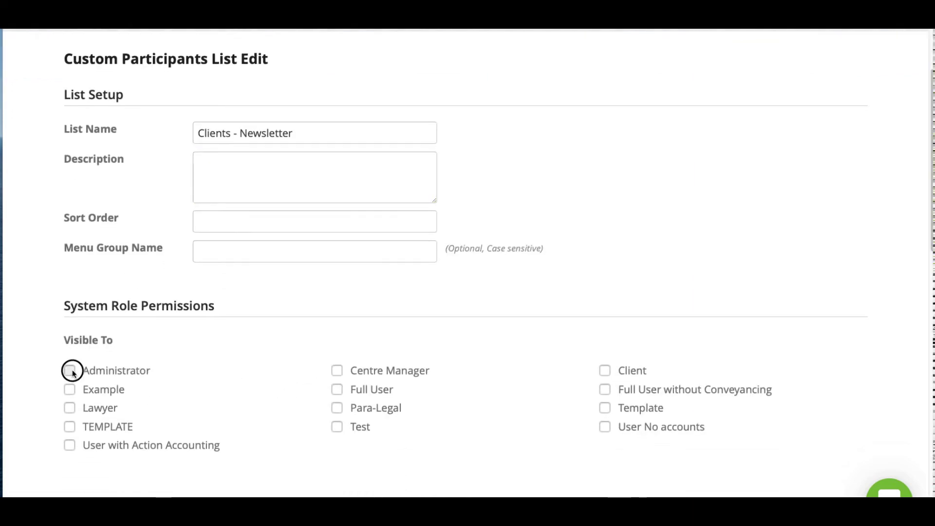
{"action": "scroll", "coordinate": [233, 397], "scroll_direction": "down", "scroll_amount": 9}
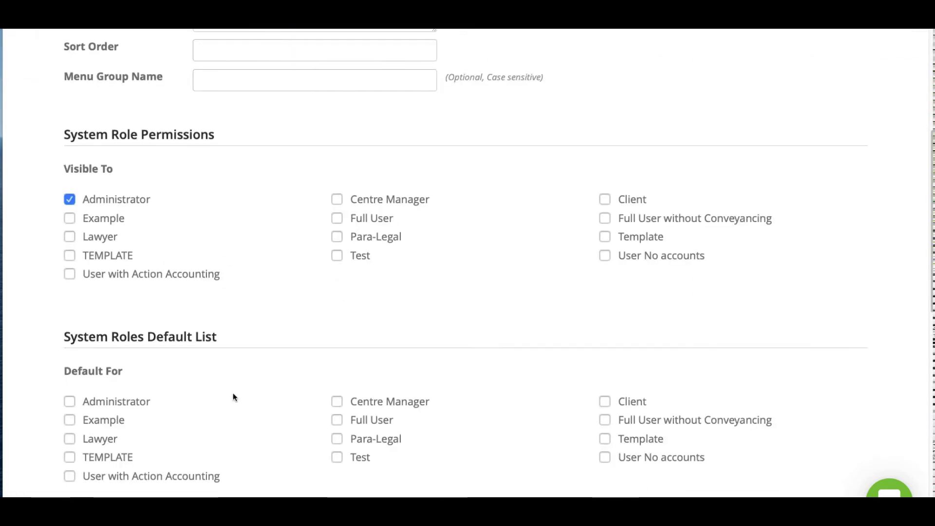
{"action": "scroll", "coordinate": [138, 397], "scroll_direction": "down", "scroll_amount": 10}
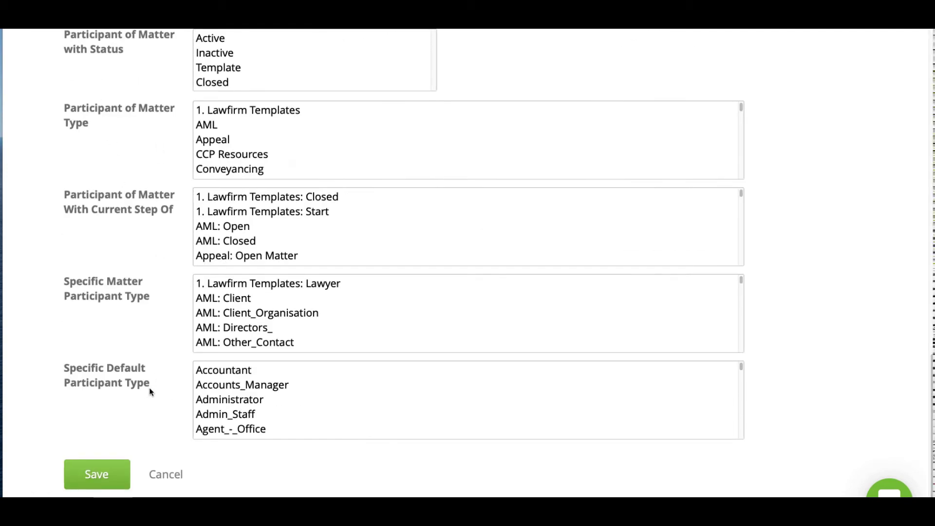
{"action": "scroll", "coordinate": [146, 328], "scroll_direction": "up", "scroll_amount": 2}
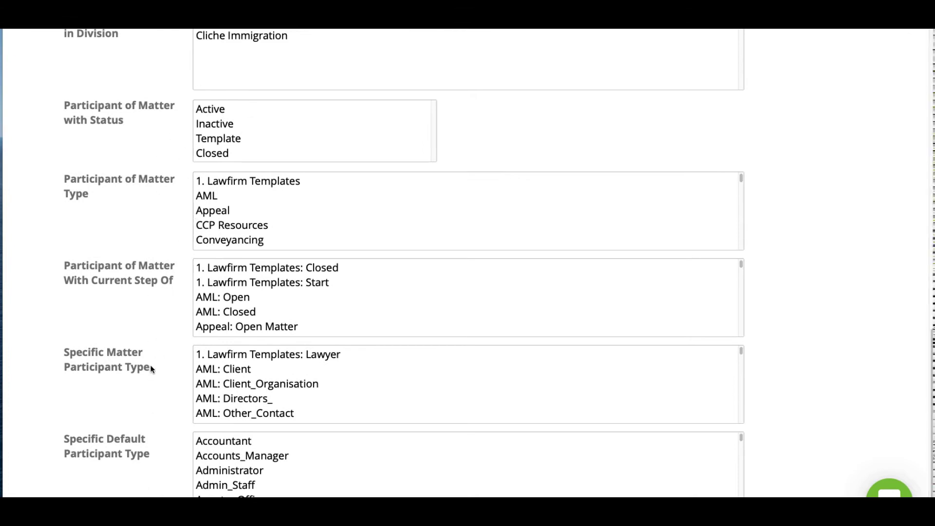
{"action": "scroll", "coordinate": [150, 368], "scroll_direction": "up", "scroll_amount": 2}
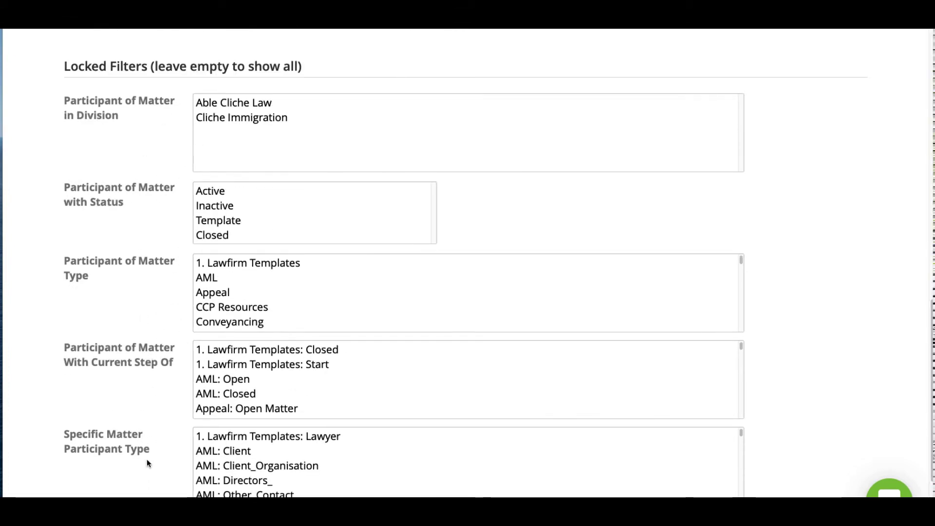
{"action": "scroll", "coordinate": [147, 460], "scroll_direction": "down", "scroll_amount": 3}
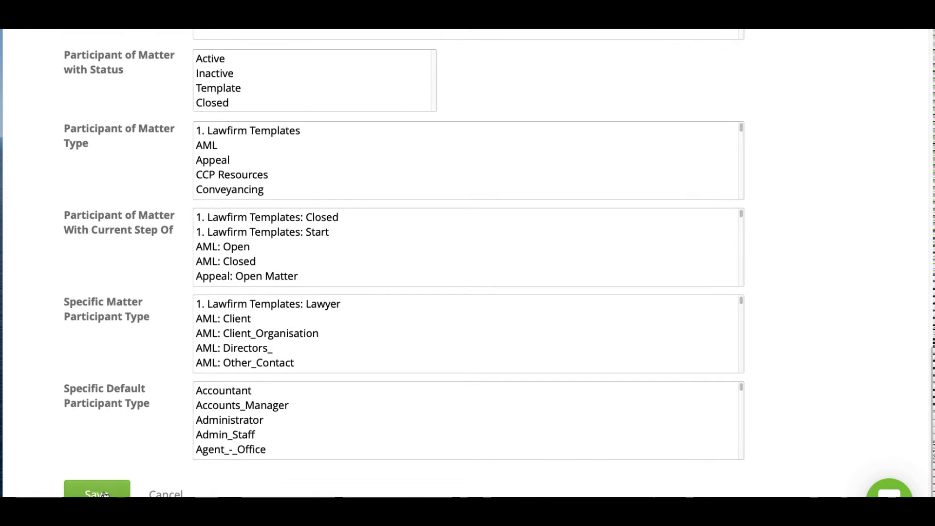
{"action": "left_click", "coordinate": [104, 493]}
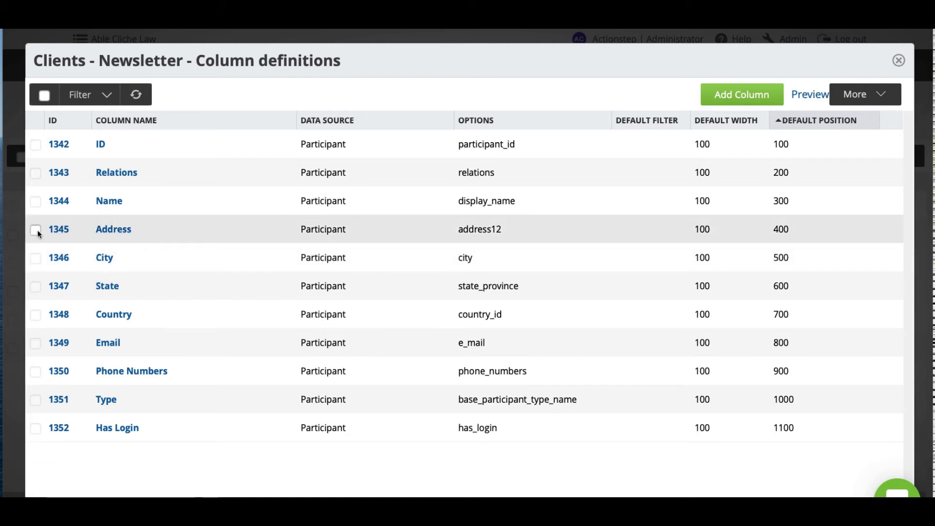
Delete the Address, City, State, Country, Phone Numbers and Has Login columns from the list.
{"action": "left_click", "coordinate": [36, 230]}
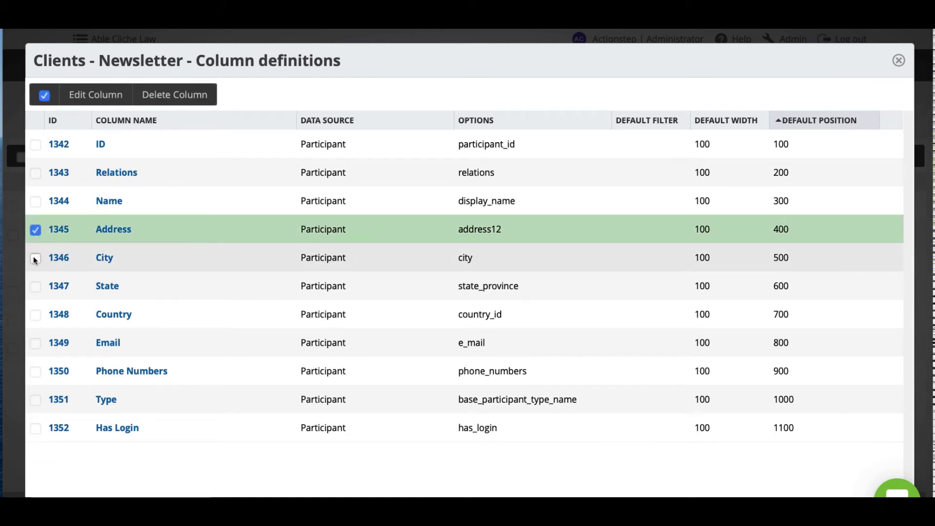
{"action": "left_click", "coordinate": [36, 258]}
{"action": "left_click", "coordinate": [33, 284]}
{"action": "left_click", "coordinate": [35, 313]}
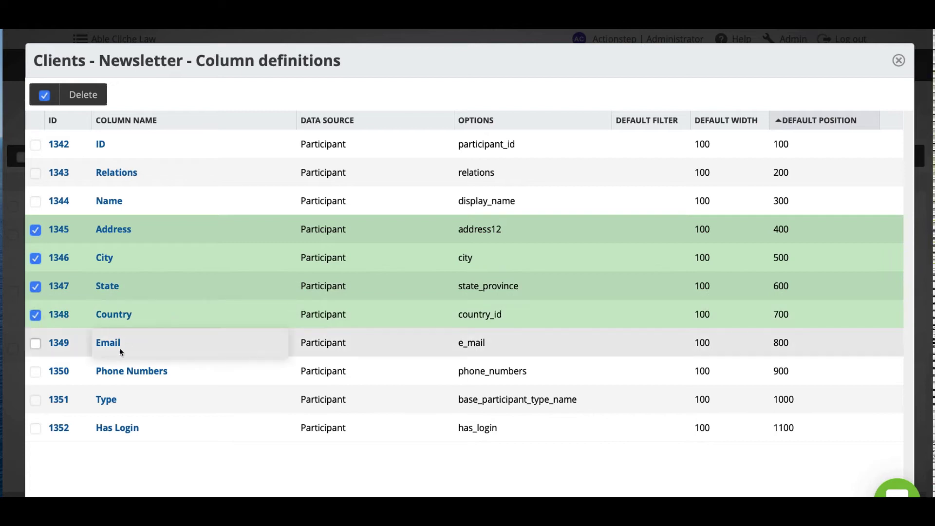
{"action": "left_click", "coordinate": [35, 372]}
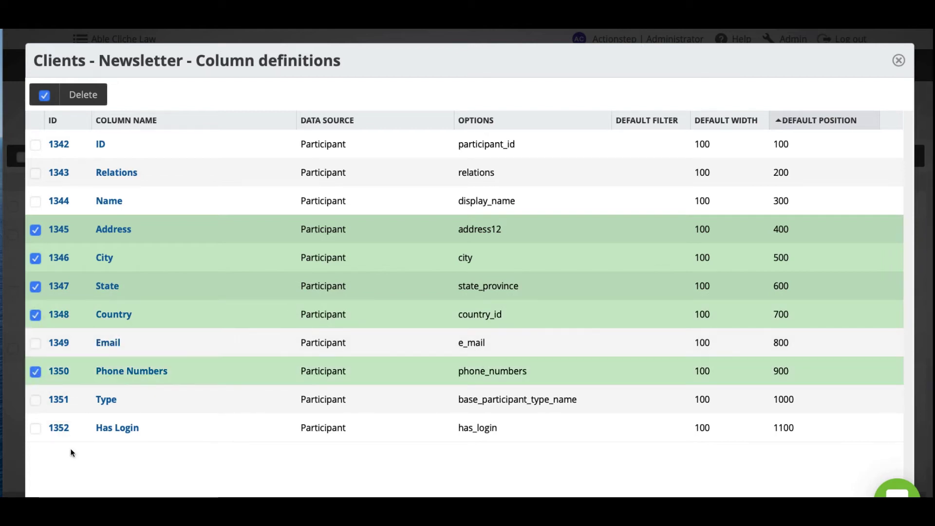
{"action": "left_click", "coordinate": [34, 428]}
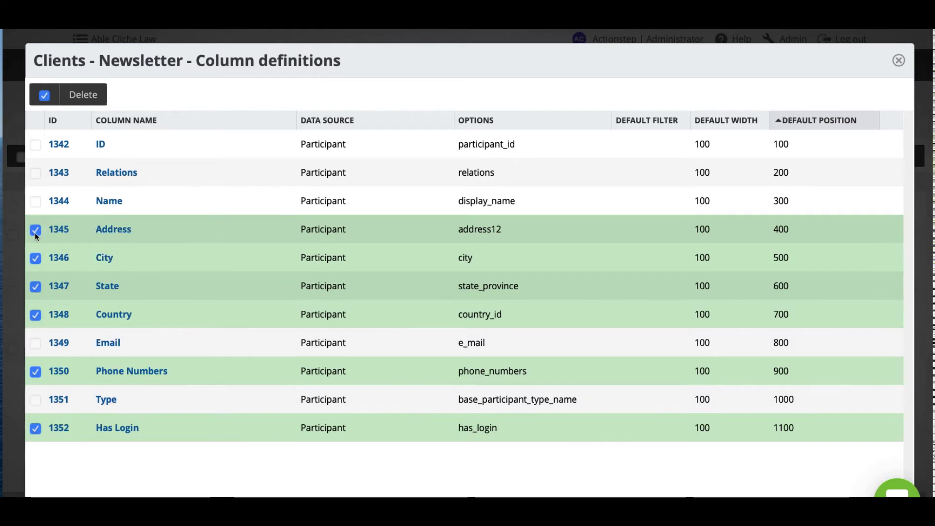
{"action": "left_click", "coordinate": [90, 96]}
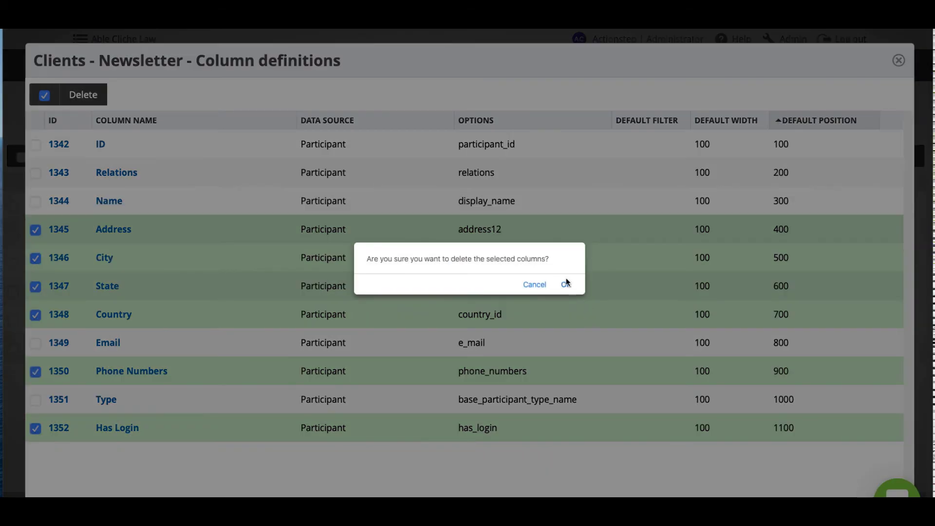
{"action": "left_click", "coordinate": [565, 283]}
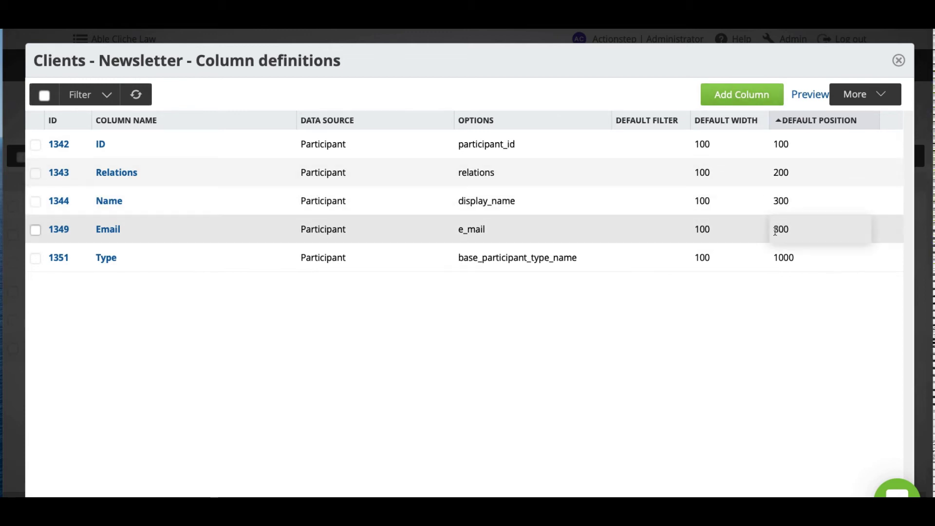
Add a new list column labelled "Newsletter" with default position 350.
{"action": "left_click", "coordinate": [775, 230]}
{"action": "left_click", "coordinate": [289, 291]}
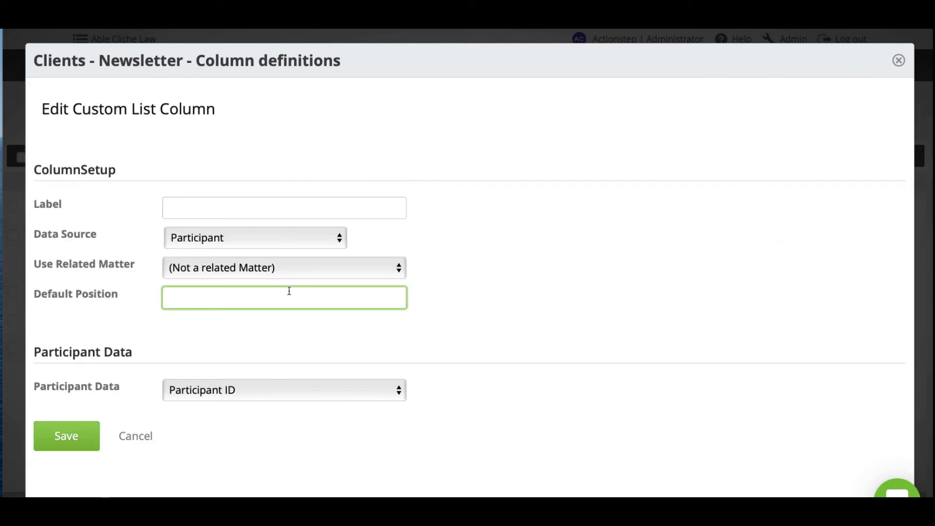
{"action": "type", "text": "350"}
{"action": "left_click", "coordinate": [273, 207]}
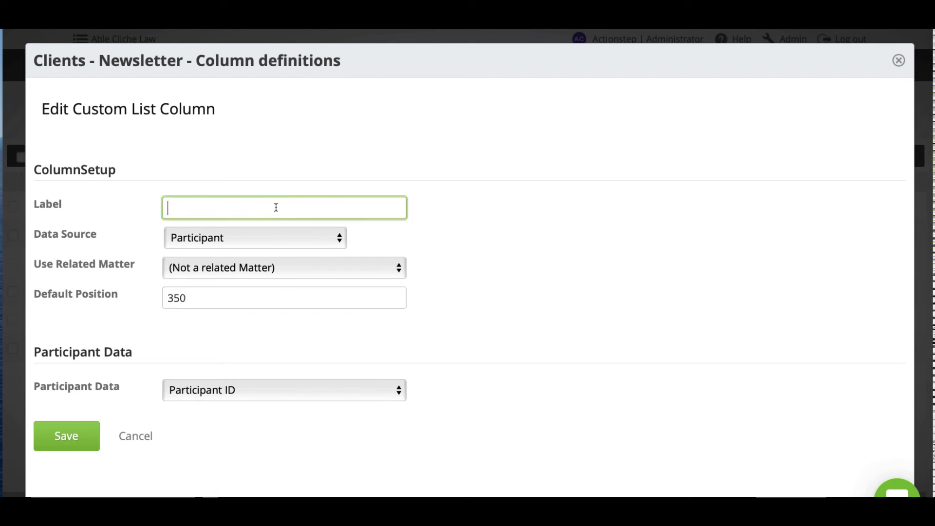
{"action": "type", "text": "Newsletter"}
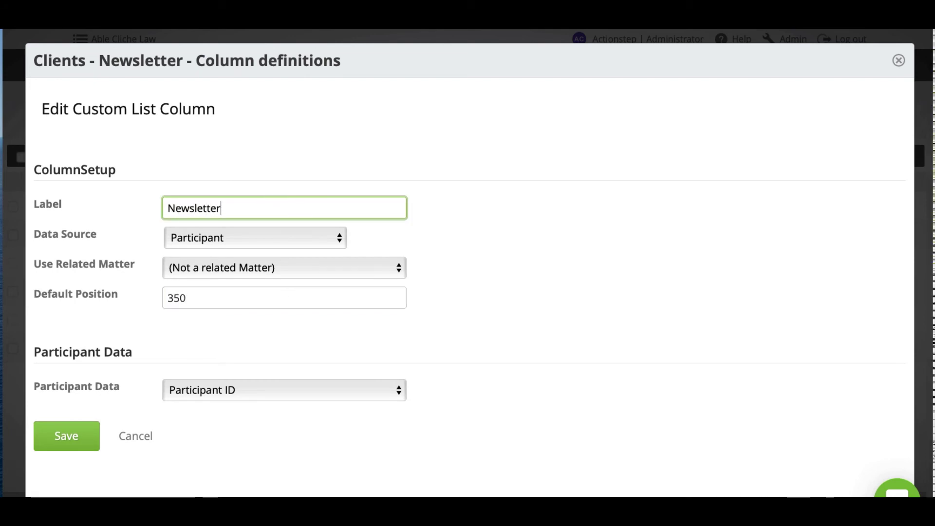
{"action": "left_click", "coordinate": [277, 326]}
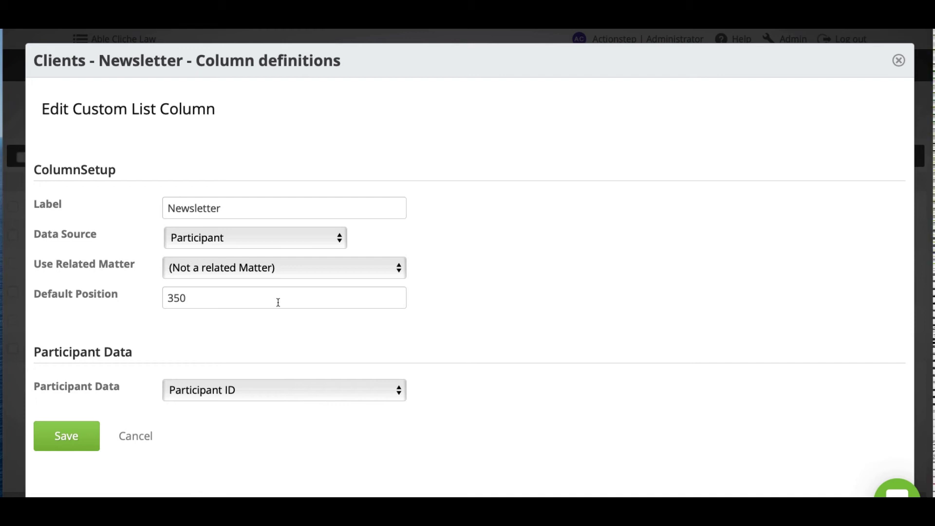
Set the column's data source to Participant Default Custom Data, choose the Client: Newsletter field and save the column.
{"action": "left_click", "coordinate": [293, 238]}
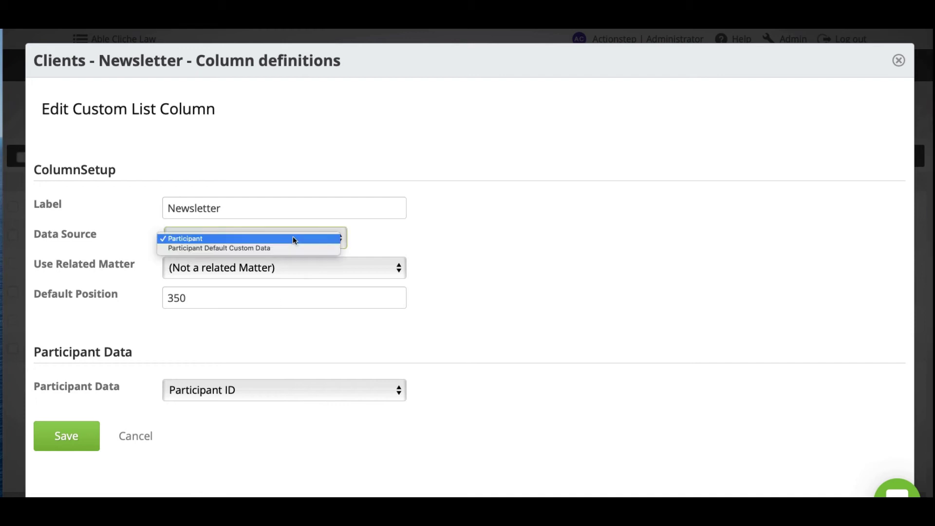
{"action": "left_click", "coordinate": [251, 248]}
{"action": "scroll", "coordinate": [320, 366], "scroll_direction": "down", "scroll_amount": 3}
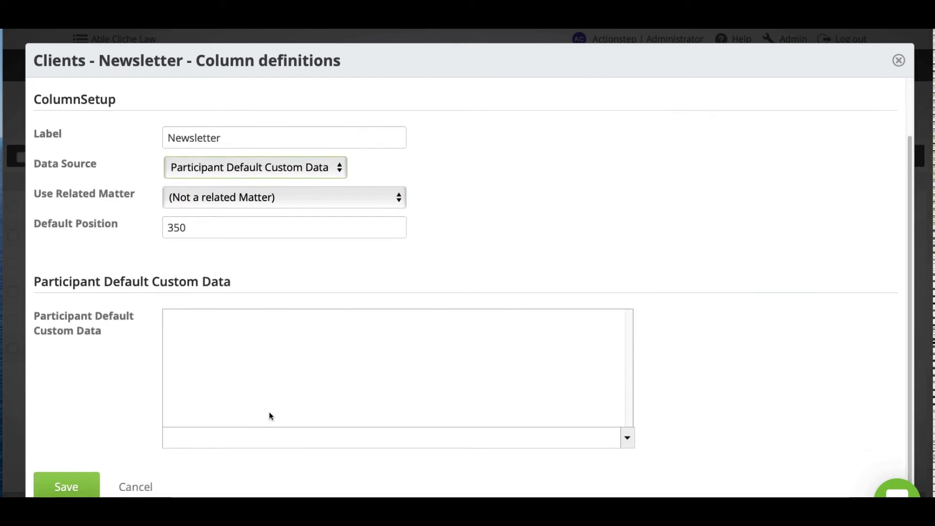
{"action": "left_click", "coordinate": [253, 441]}
{"action": "type", "text": "newsl"}
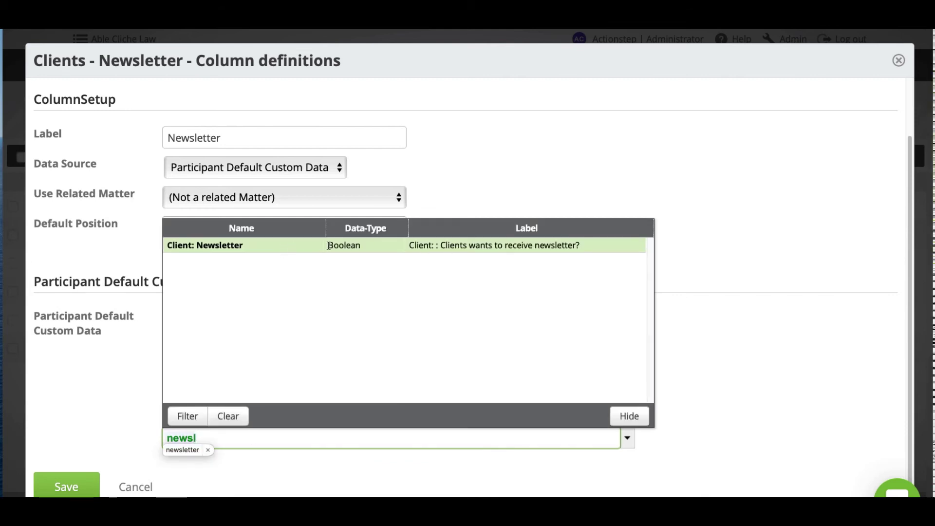
{"action": "type", "text": "etter"}
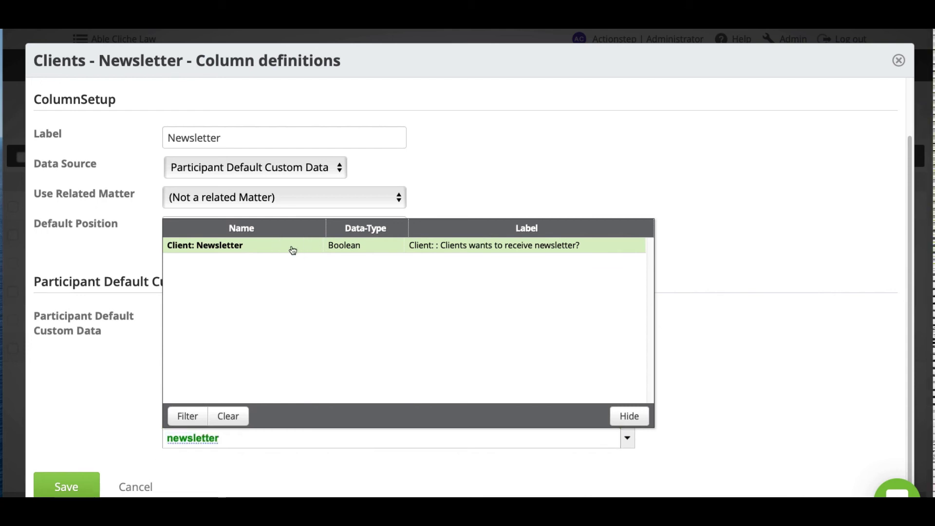
{"action": "left_click", "coordinate": [292, 248]}
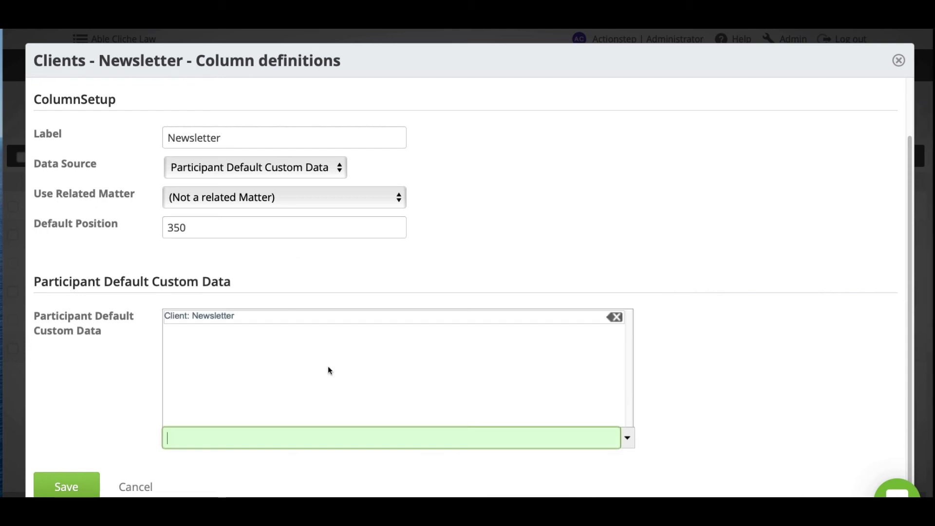
{"action": "left_click", "coordinate": [71, 483]}
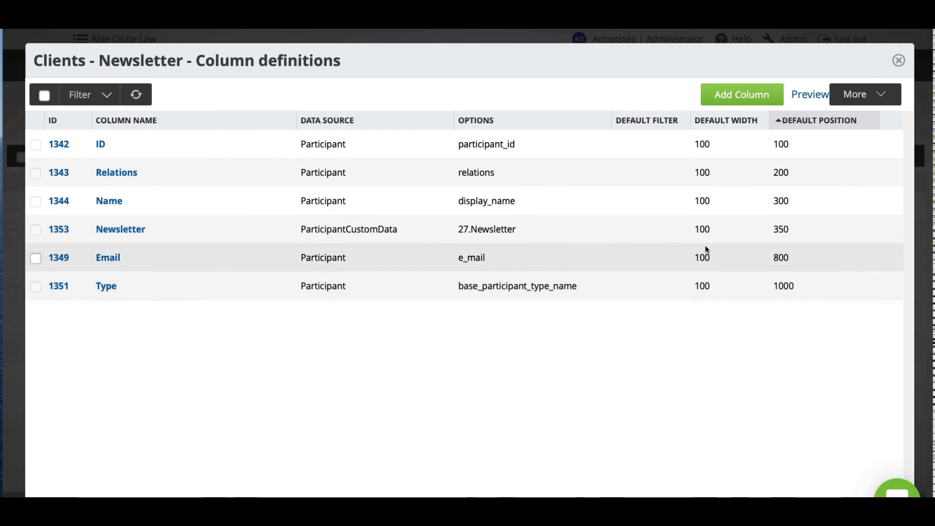
Preview the Clients - Newsletter list and widen its Email column so the full addresses fit.
{"action": "left_click", "coordinate": [817, 99]}
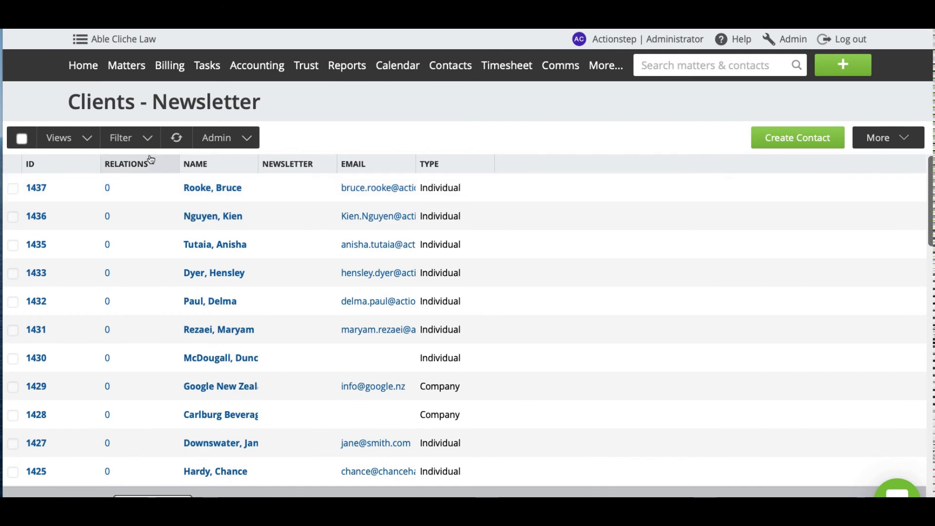
{"action": "left_click", "coordinate": [146, 140]}
{"action": "left_click", "coordinate": [244, 139]}
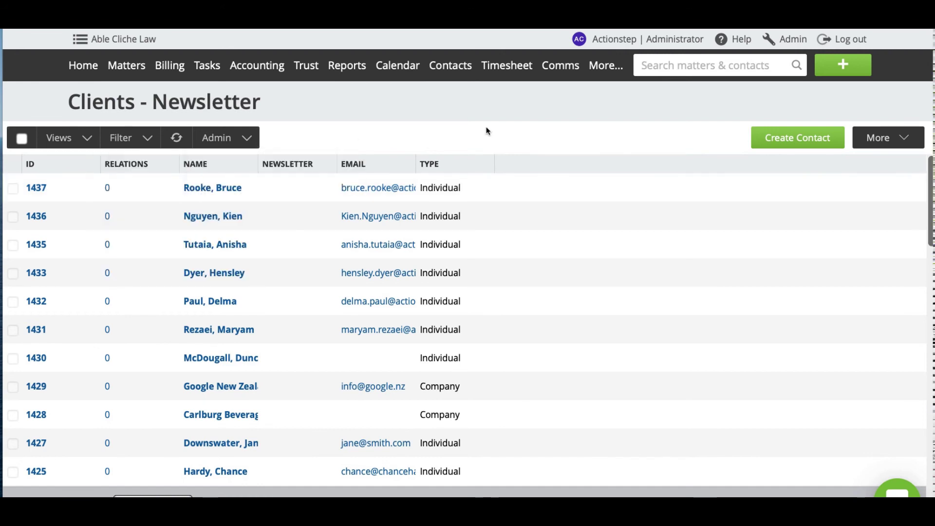
{"action": "left_click_drag", "start_coordinate": [415, 161], "coordinate": [506, 171]}
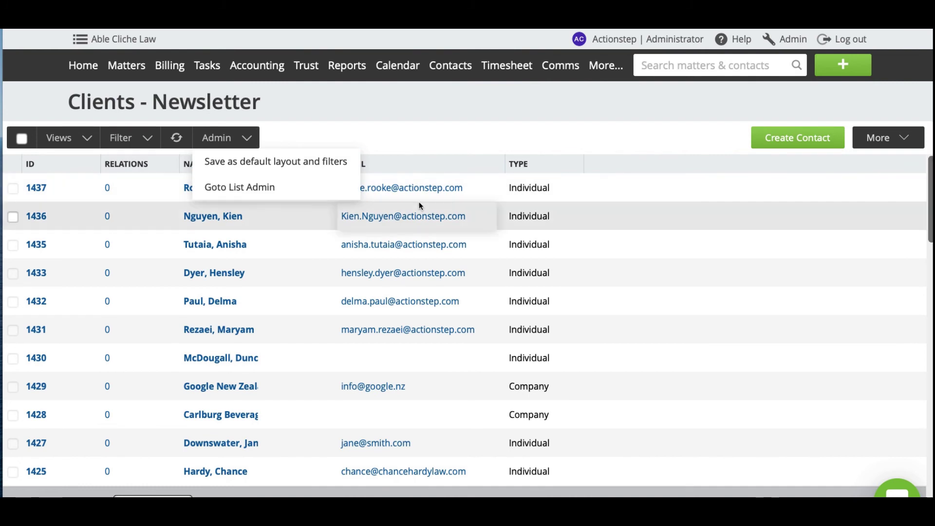
{"action": "left_click", "coordinate": [544, 165]}
{"action": "left_click_drag", "start_coordinate": [545, 165], "coordinate": [520, 188]}
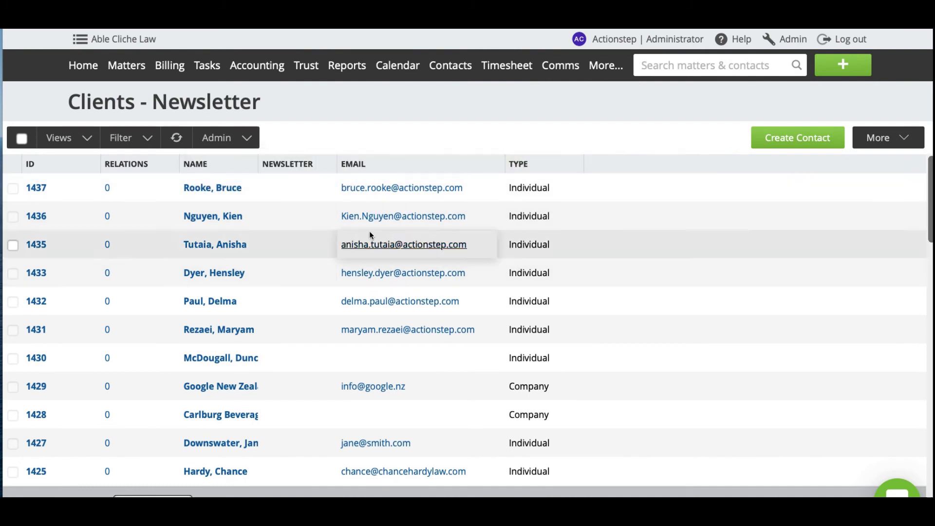
Filter the Clients - Newsletter list to contacts whose Newsletter value is TRUE.
{"action": "left_click", "coordinate": [131, 138]}
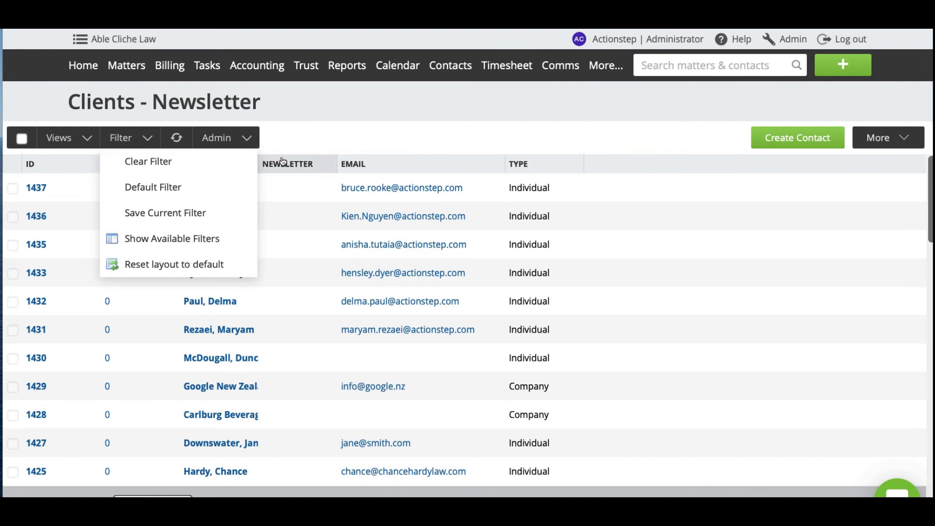
{"action": "mouse_move", "coordinate": [120, 137]}
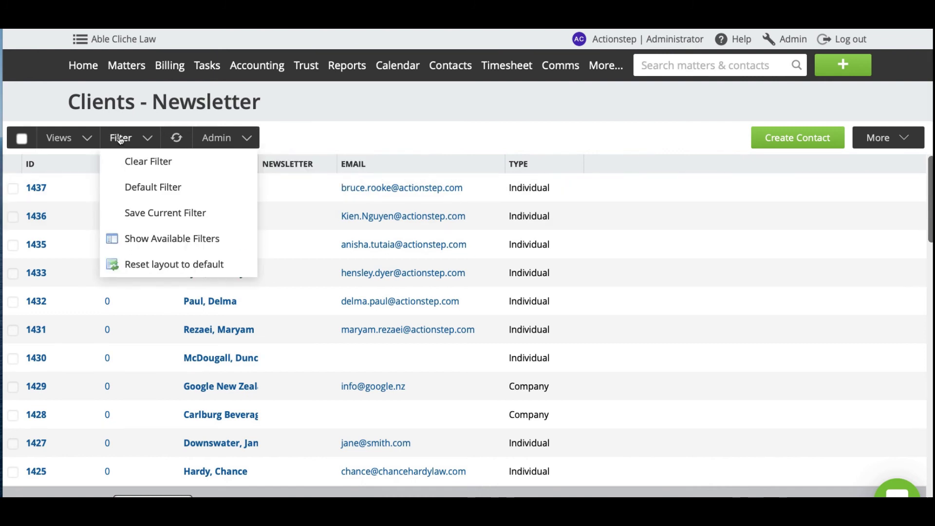
{"action": "left_click", "coordinate": [166, 238]}
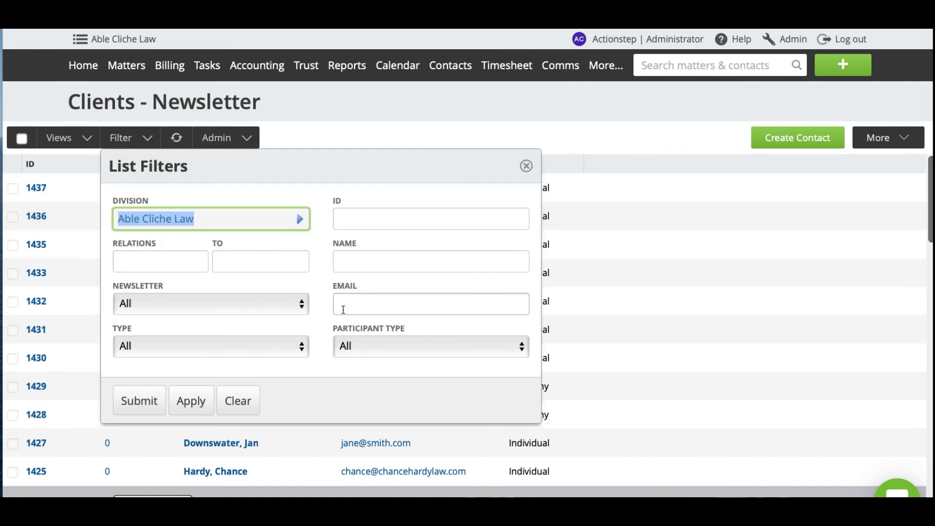
{"action": "left_click", "coordinate": [227, 298]}
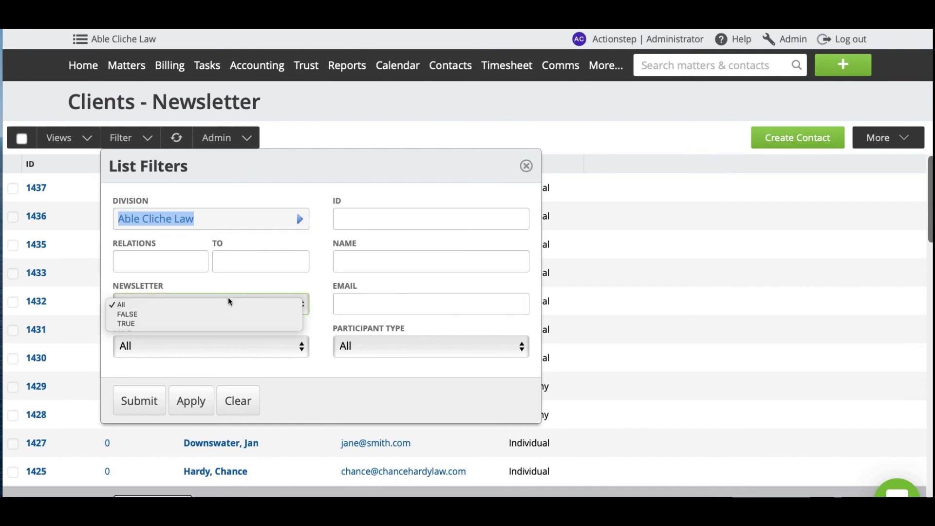
{"action": "left_click", "coordinate": [226, 323]}
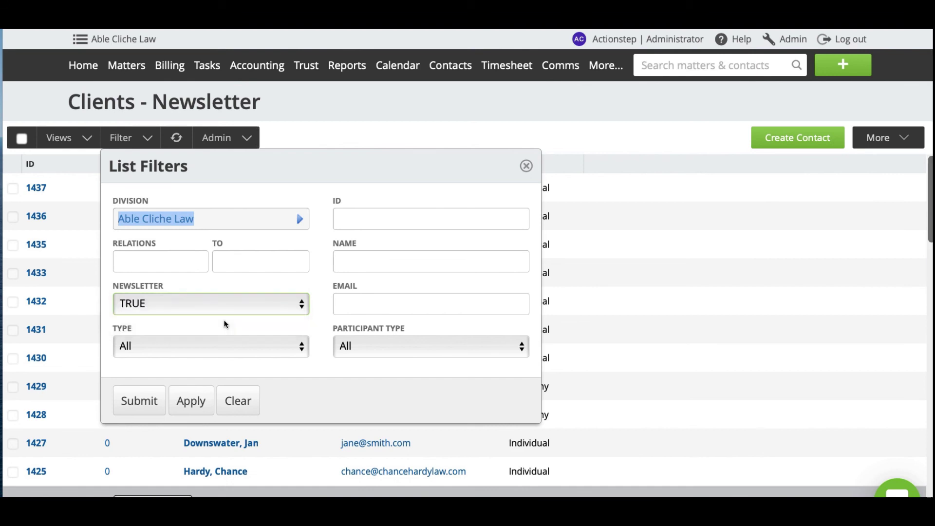
{"action": "left_click", "coordinate": [147, 404]}
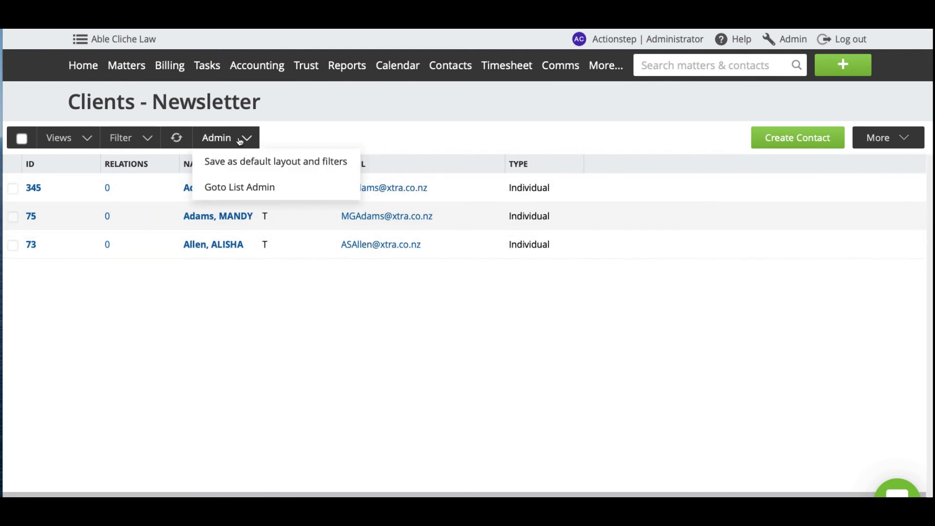
Save the current layout and filters as the list's default, and show the available contact list views.
{"action": "left_click", "coordinate": [247, 166]}
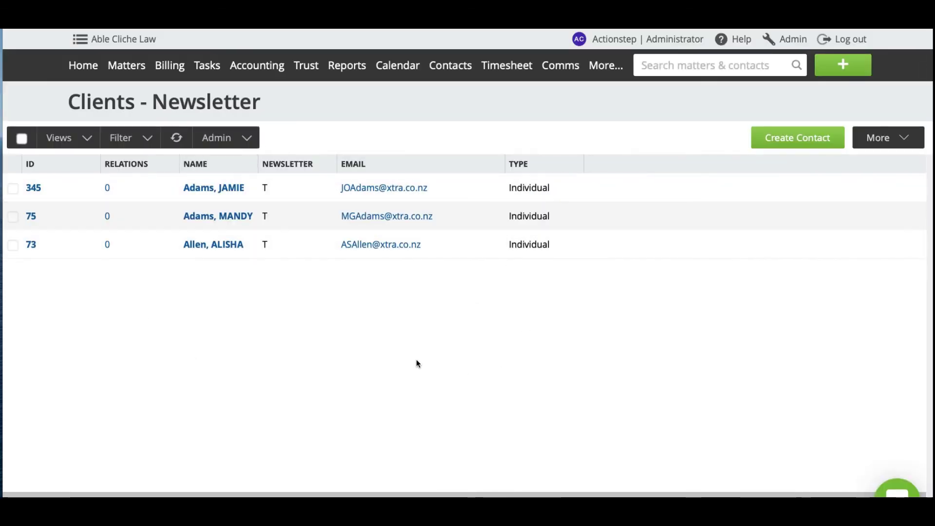
{"action": "left_click", "coordinate": [454, 66]}
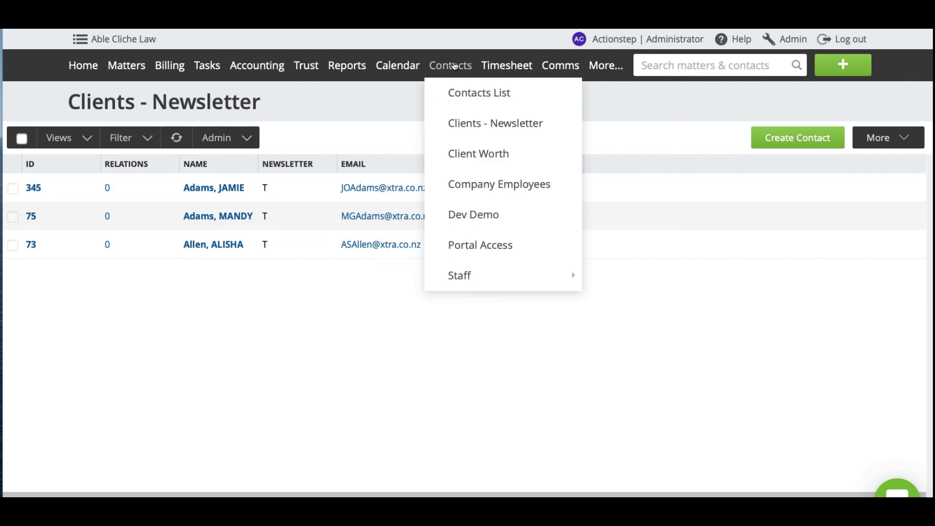